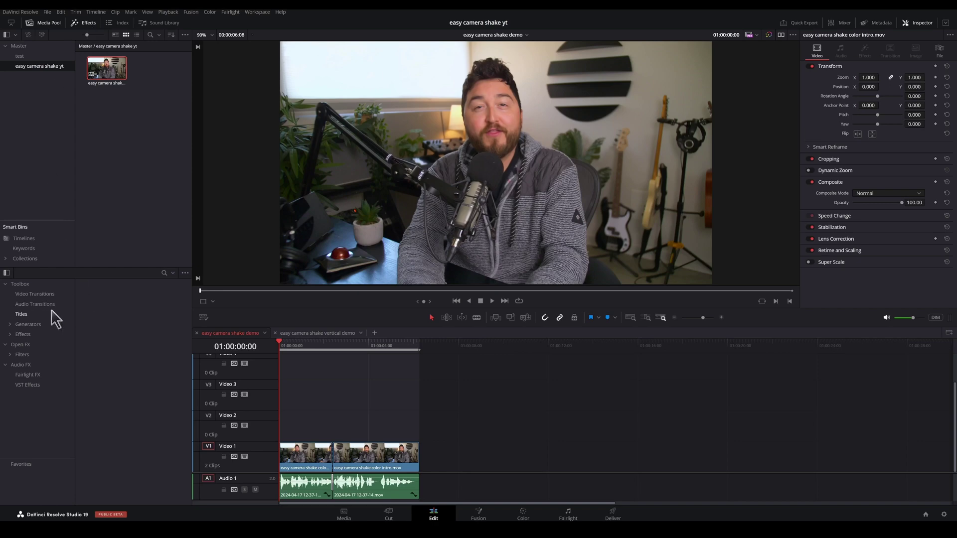
Add an adjustment clip on Video 2 and stretch it across the full length of the footage below
{"action": "left_click", "coordinate": [32, 335]}
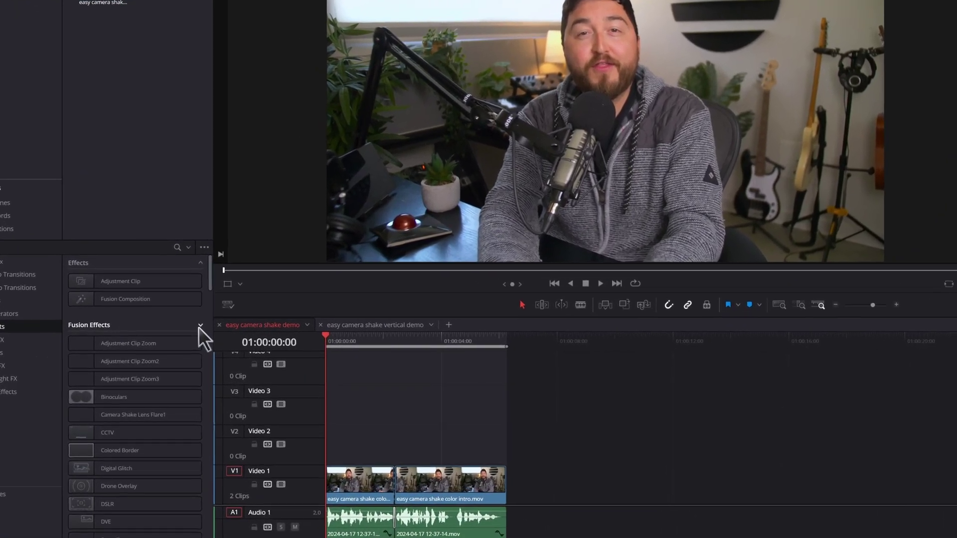
{"action": "left_click", "coordinate": [200, 326]}
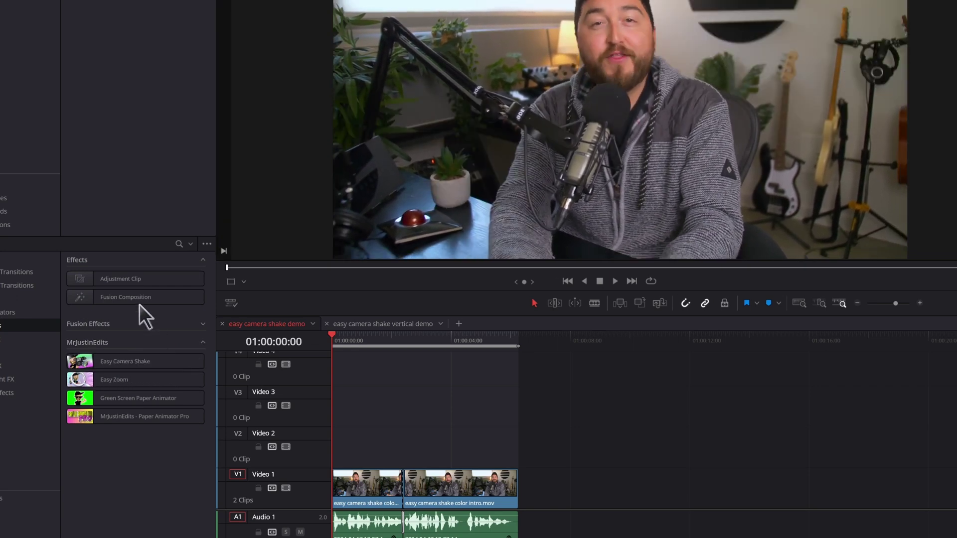
{"action": "left_click", "coordinate": [121, 282]}
{"action": "left_click_drag", "start_coordinate": [121, 282], "coordinate": [517, 448]}
Apply the Easy Camera Shake effect to the adjustment clip and preview it on loop with Audio 1 muted
{"action": "left_click_drag", "start_coordinate": [133, 363], "coordinate": [374, 448]}
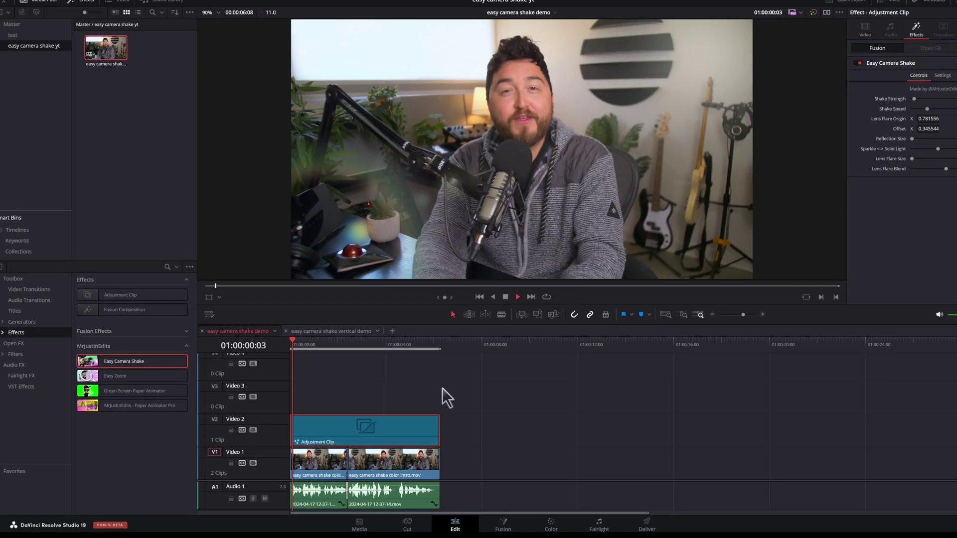
{"action": "key", "text": "space"}
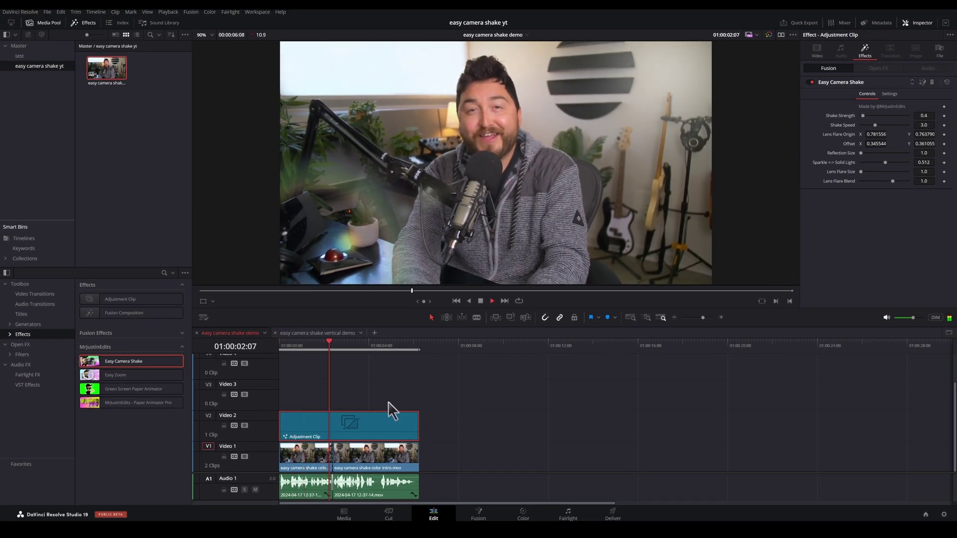
{"action": "left_click", "coordinate": [255, 490]}
{"action": "key", "text": "ctrl+slash"}
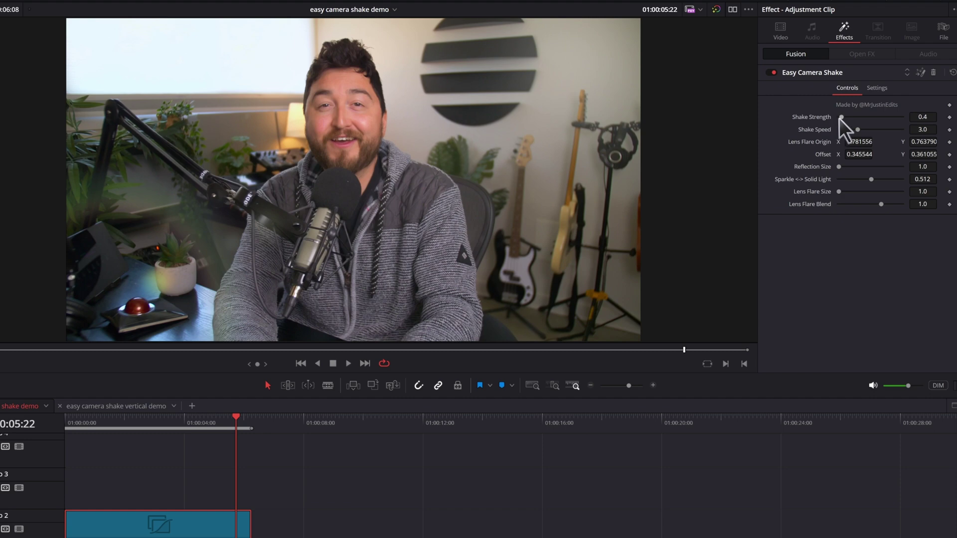
Try a Shake Strength of 2.68 on the camera shake, play it back and reset the setting to its default
{"action": "left_click_drag", "start_coordinate": [842, 117], "coordinate": [855, 116]}
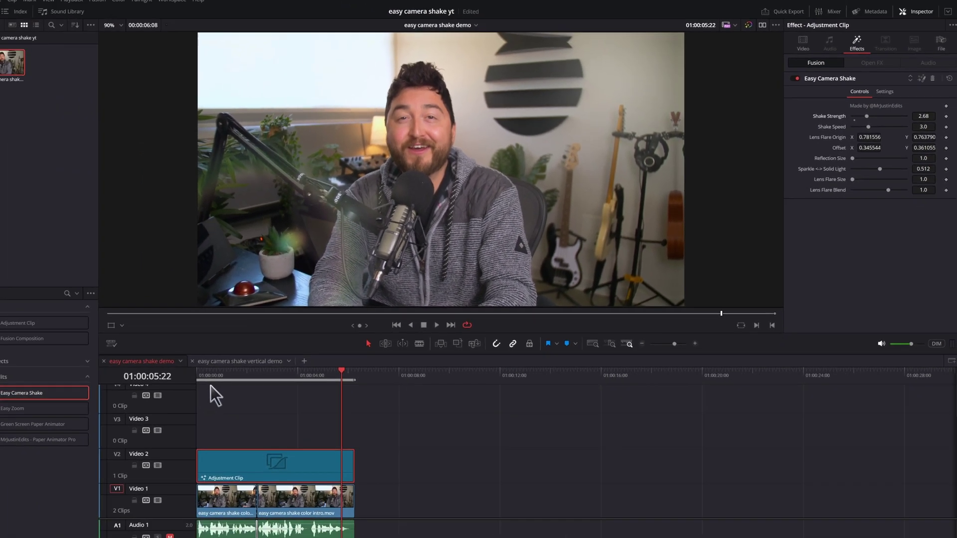
{"action": "left_click", "coordinate": [76, 418]}
{"action": "key", "text": "space"}
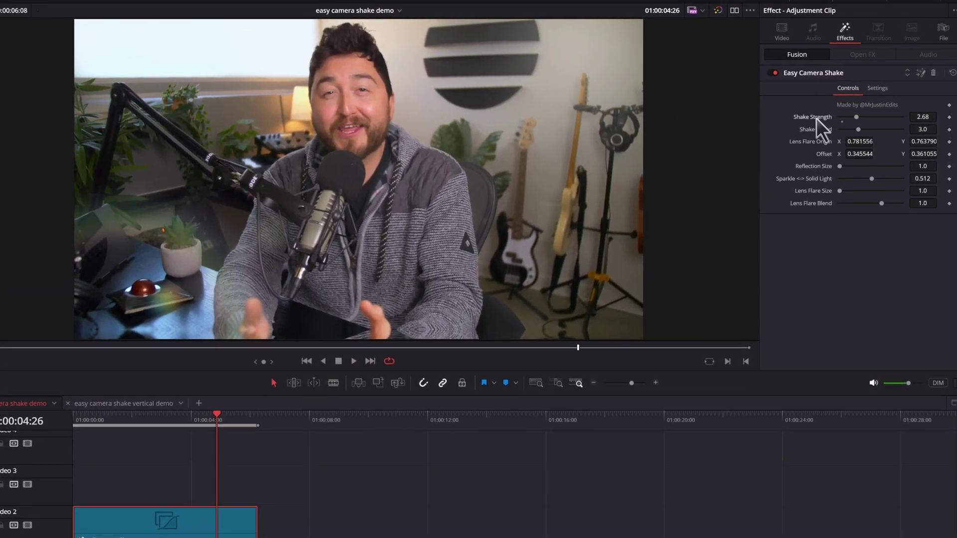
{"action": "double_click", "coordinate": [815, 118]}
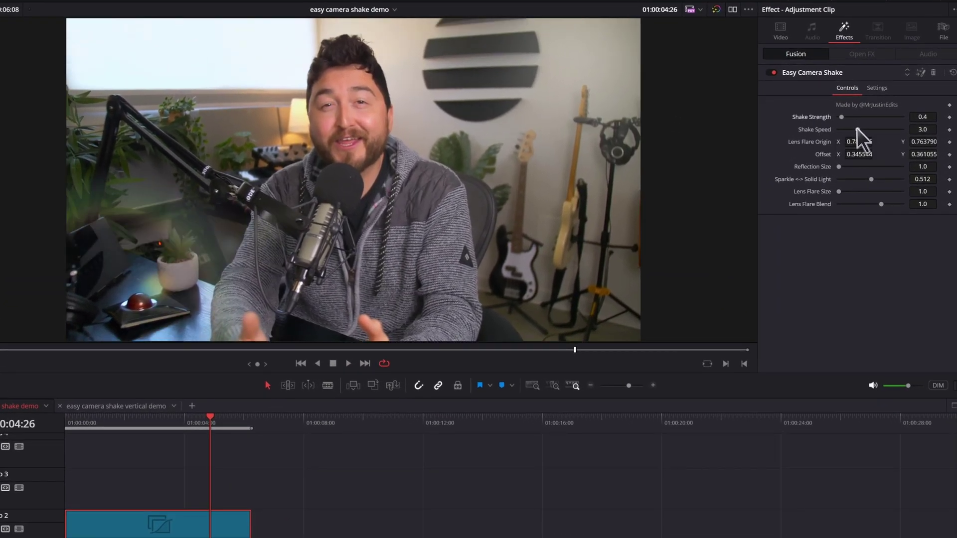
Try a Shake Speed of 4.8, play the timeline from the start and reset the setting to its default
{"action": "left_click_drag", "start_coordinate": [858, 129], "coordinate": [867, 128]}
{"action": "key", "text": "Home"}
{"action": "key", "text": "space"}
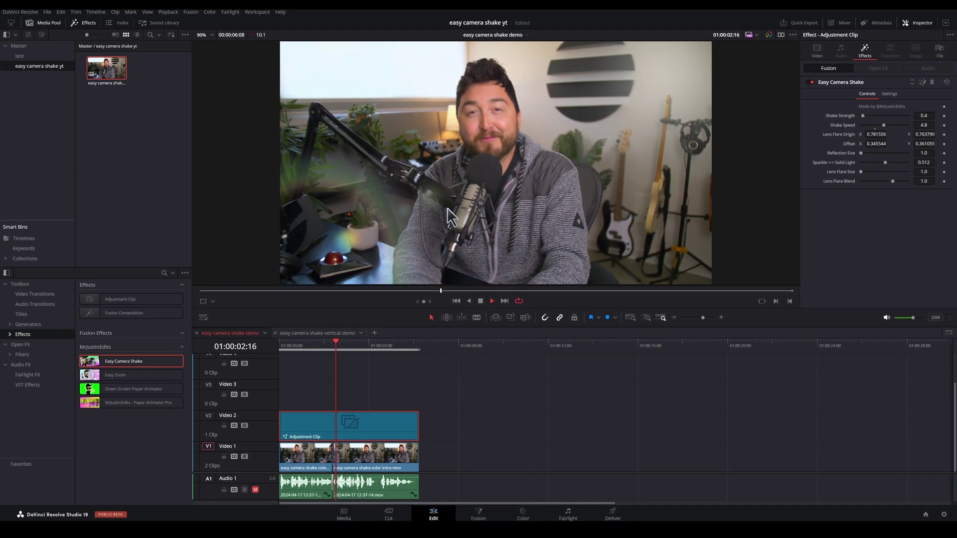
{"action": "double_click", "coordinate": [801, 130]}
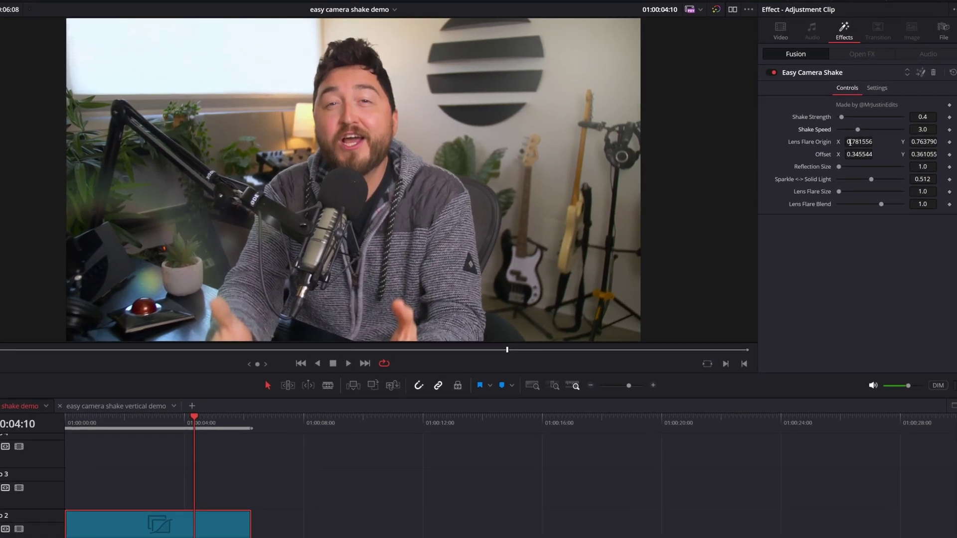
Show the Fusion overlay in the viewer and move the lens flare origin to about 0.657, 0.742 and its offset to about 0.326, 0.198
{"action": "left_click_drag", "start_coordinate": [850, 142], "coordinate": [892, 134]}
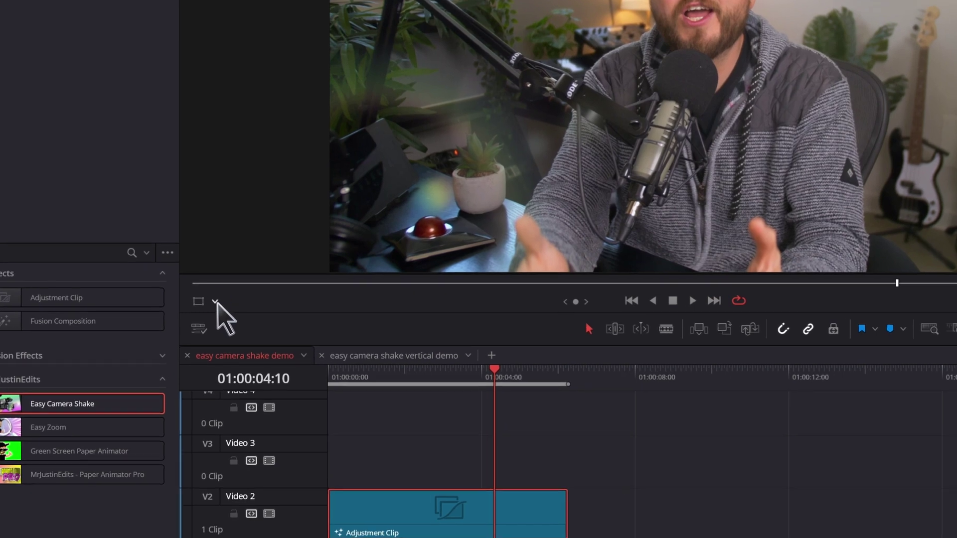
{"action": "left_click", "coordinate": [213, 301]}
{"action": "left_click", "coordinate": [257, 389]}
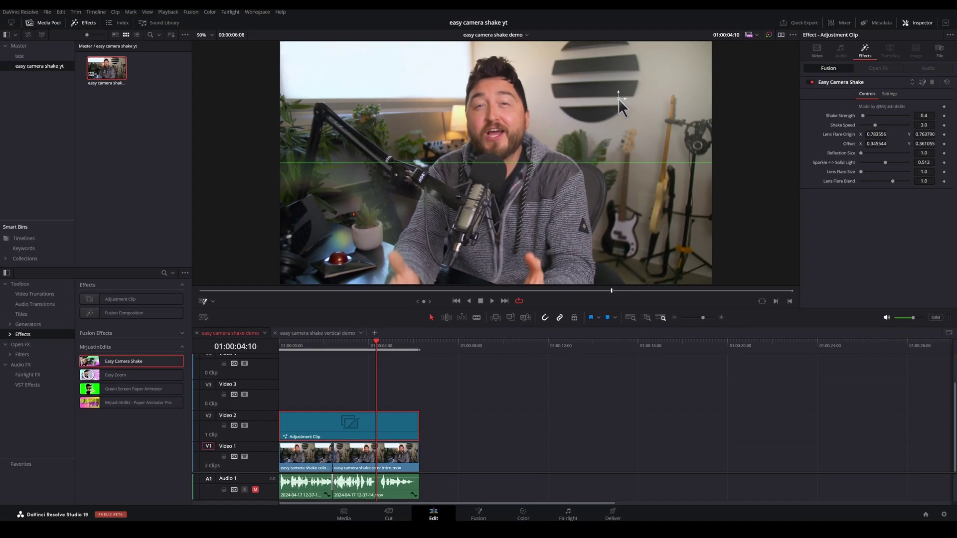
{"action": "left_click_drag", "start_coordinate": [618, 98], "coordinate": [585, 94]}
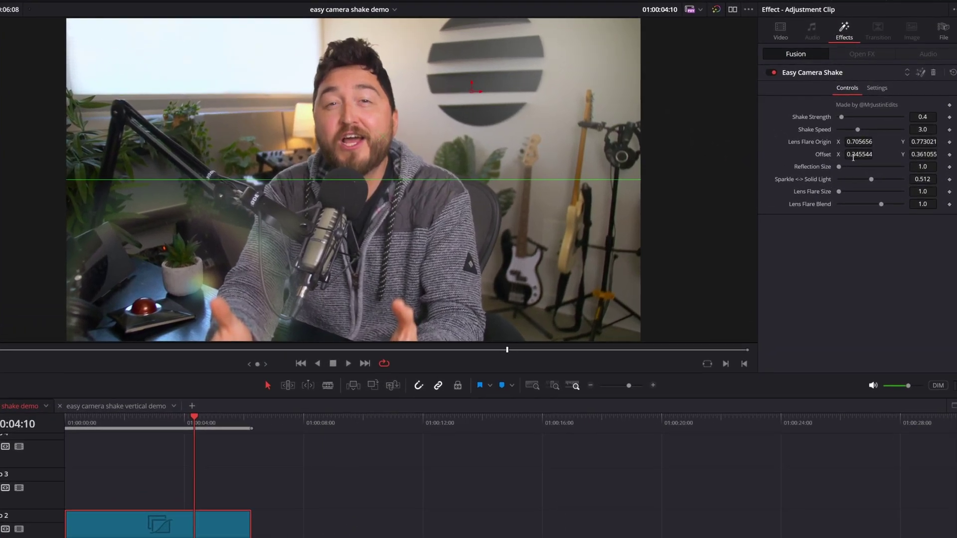
{"action": "left_click_drag", "start_coordinate": [471, 89], "coordinate": [444, 109]}
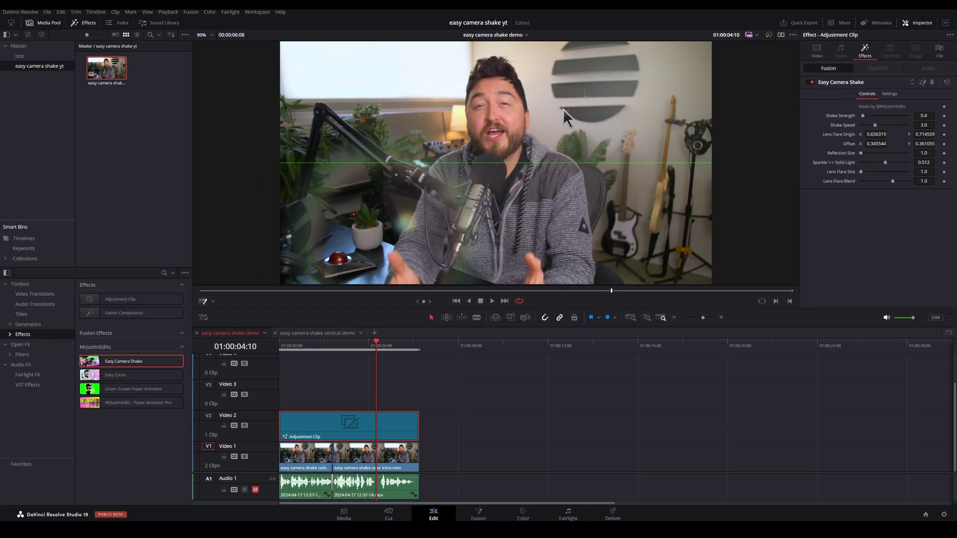
{"action": "left_click_drag", "start_coordinate": [563, 109], "coordinate": [564, 103]}
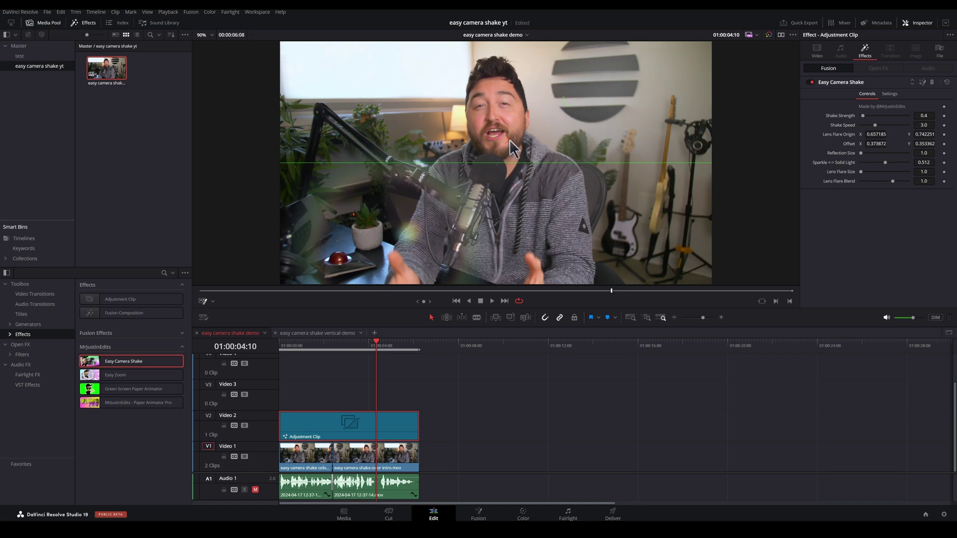
{"action": "left_click_drag", "start_coordinate": [512, 148], "coordinate": [489, 177]}
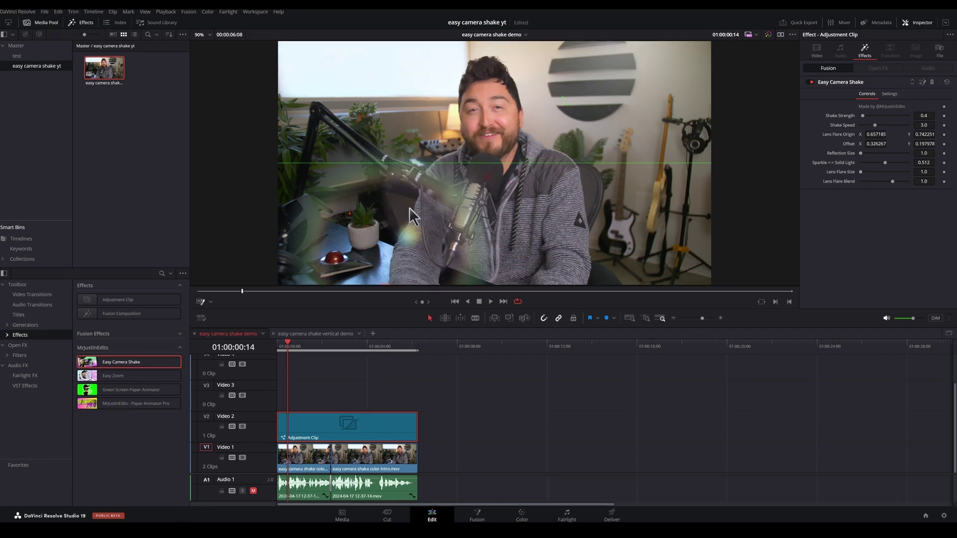
Set Reflection Size to 1.274 and Sparkle <-> Solid Light to 0.457, and disable the footage clips to preview the flare alone
{"action": "left_click_drag", "start_coordinate": [861, 153], "coordinate": [841, 179]}
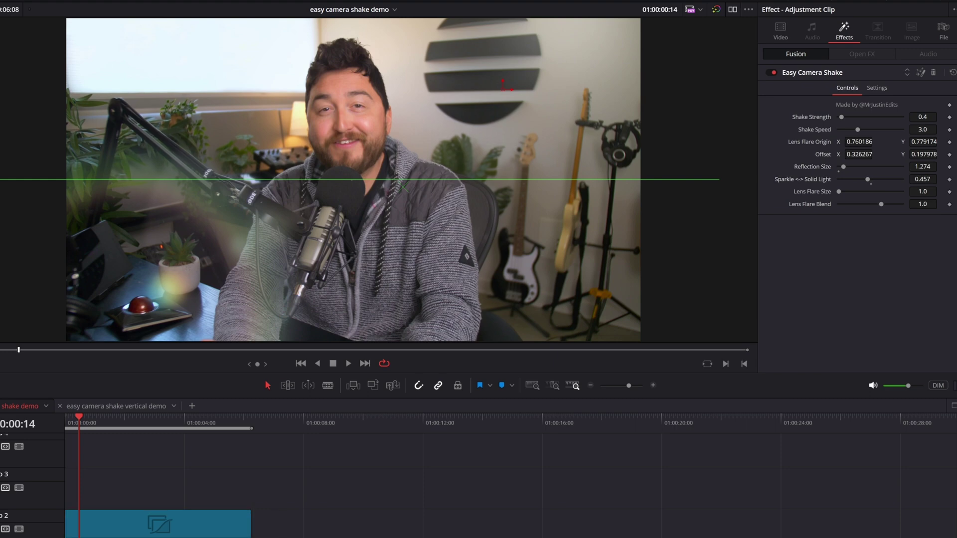
{"action": "key", "text": "d"}
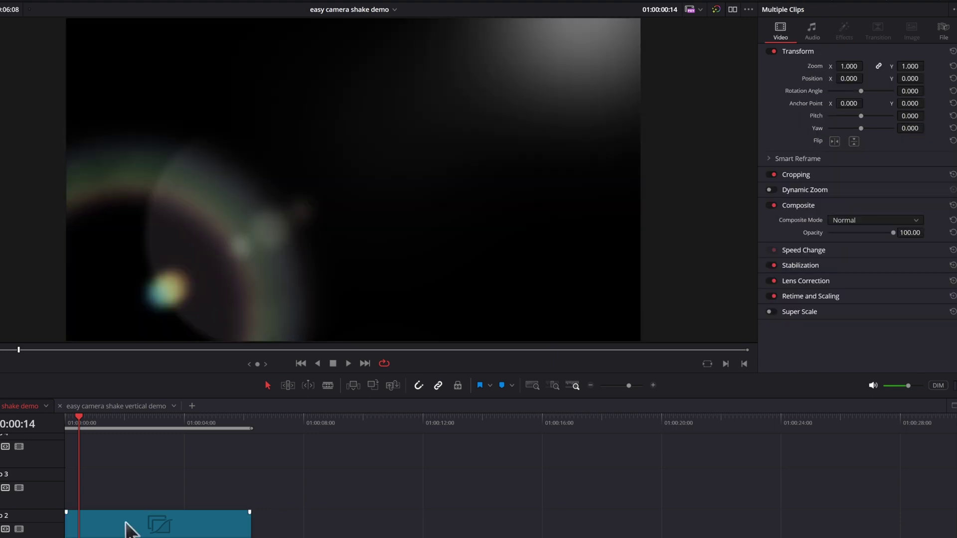
{"action": "left_click", "coordinate": [117, 418]}
{"action": "left_click", "coordinate": [120, 523]}
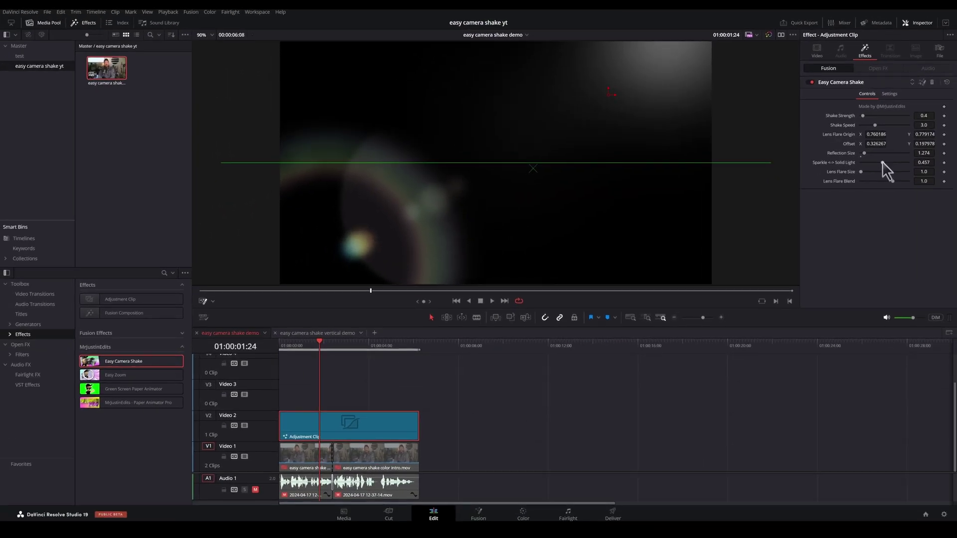
{"action": "key", "text": "space"}
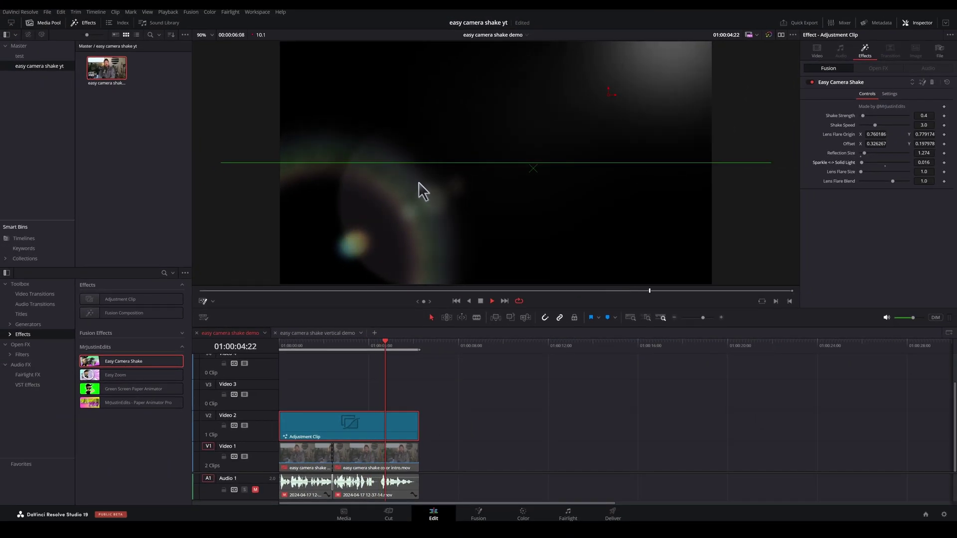
Set the flare's Sparkle <-> Solid Light to 1.0 and Lens Flare Blend to 1.193, with the footage clips enabled again
{"action": "left_click_drag", "start_coordinate": [862, 163], "coordinate": [947, 162]}
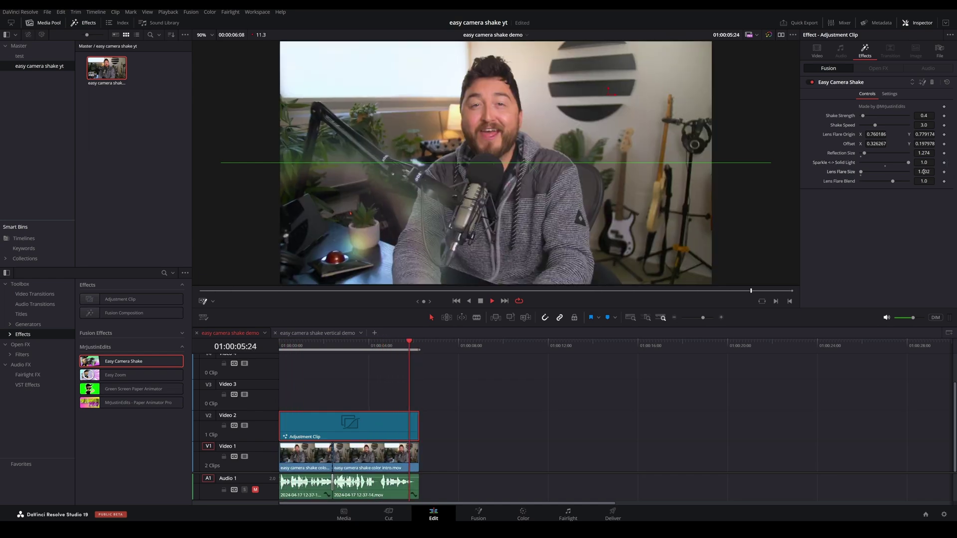
{"action": "left_click_drag", "start_coordinate": [923, 171], "coordinate": [950, 176]}
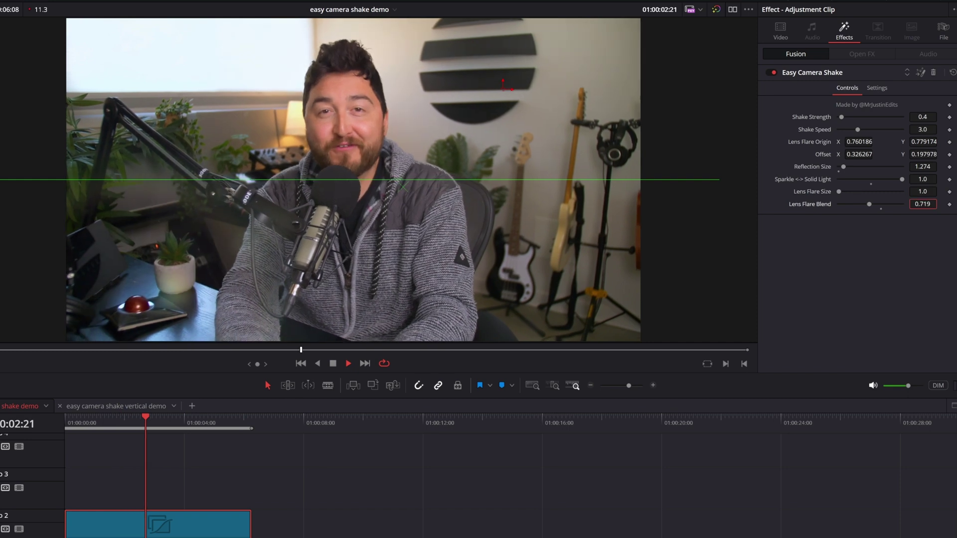
{"action": "left_click_drag", "start_coordinate": [920, 204], "coordinate": [929, 205]}
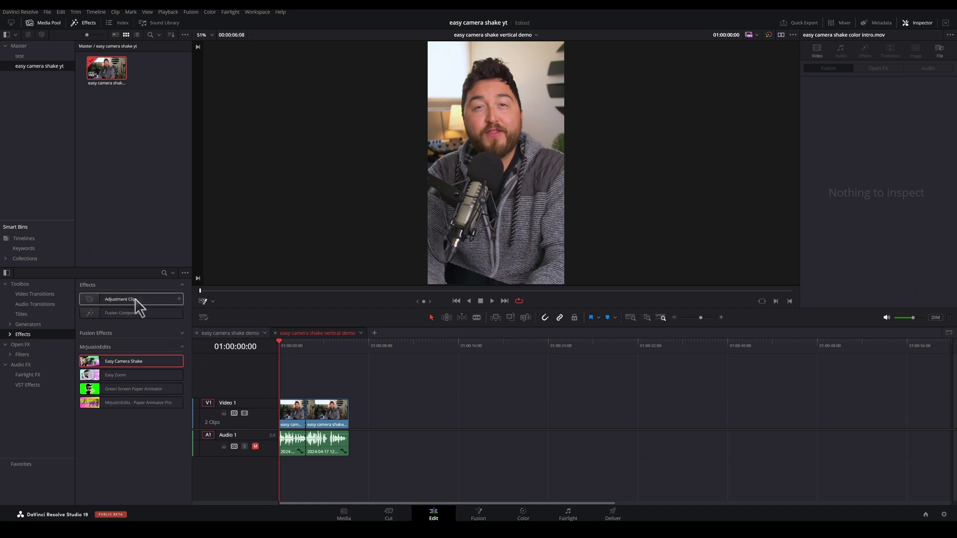
In the easy camera shake vertical demo timeline, add an adjustment clip above the footage and apply Easy Camera Shake to it
{"action": "left_click_drag", "start_coordinate": [134, 298], "coordinate": [286, 382]}
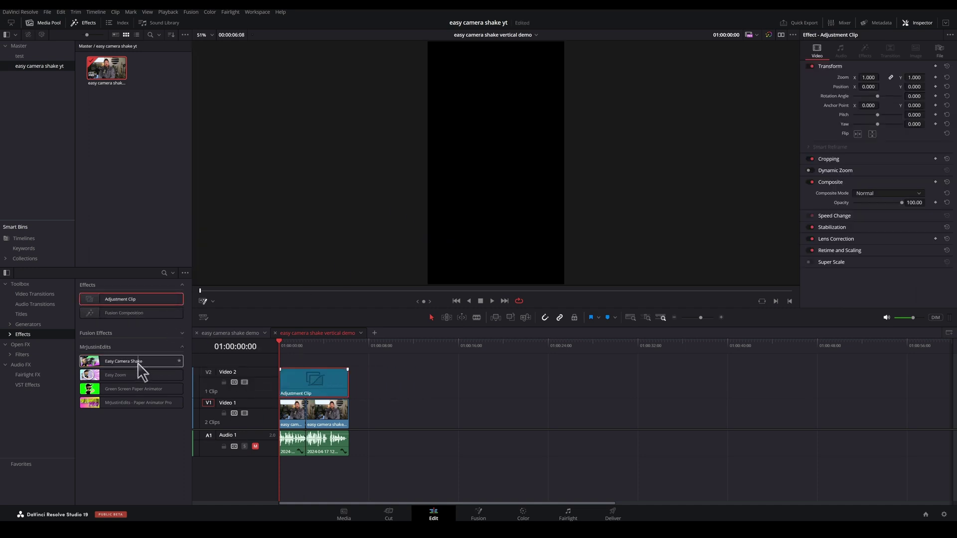
{"action": "left_click_drag", "start_coordinate": [137, 363], "coordinate": [319, 381]}
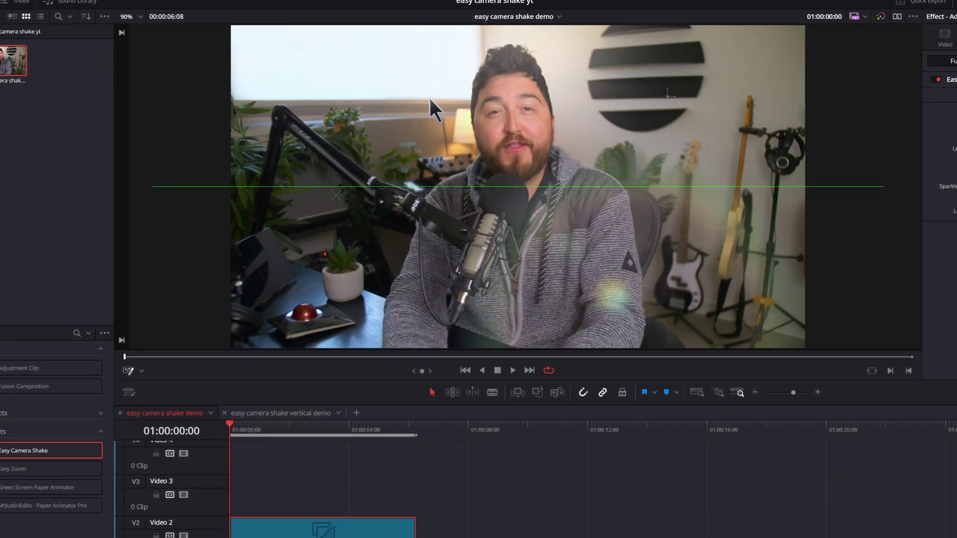
In the easy camera shake demo timeline, move the flare origin onto the bright window and its offset nearby, and preview the result
{"action": "left_click_drag", "start_coordinate": [317, 76], "coordinate": [348, 65]}
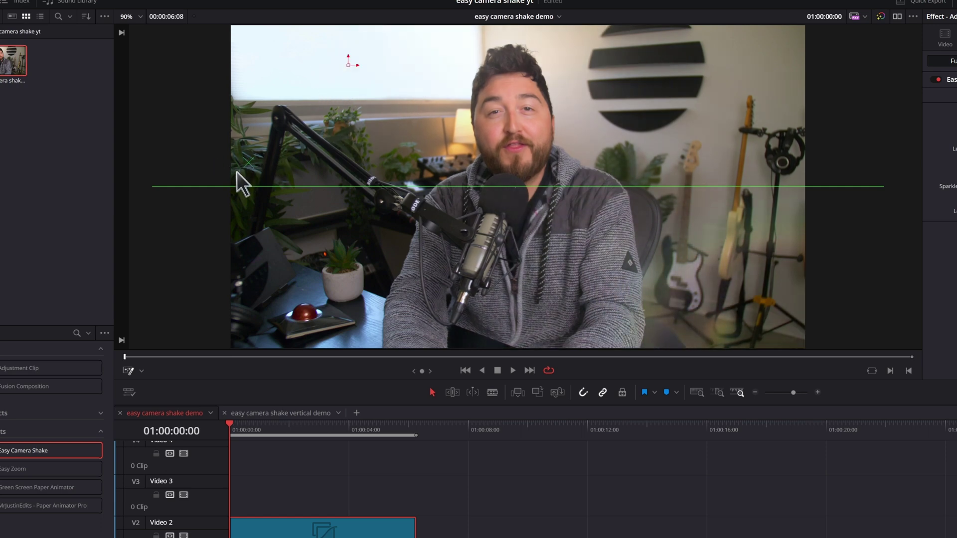
{"action": "left_click_drag", "start_coordinate": [238, 171], "coordinate": [406, 65]}
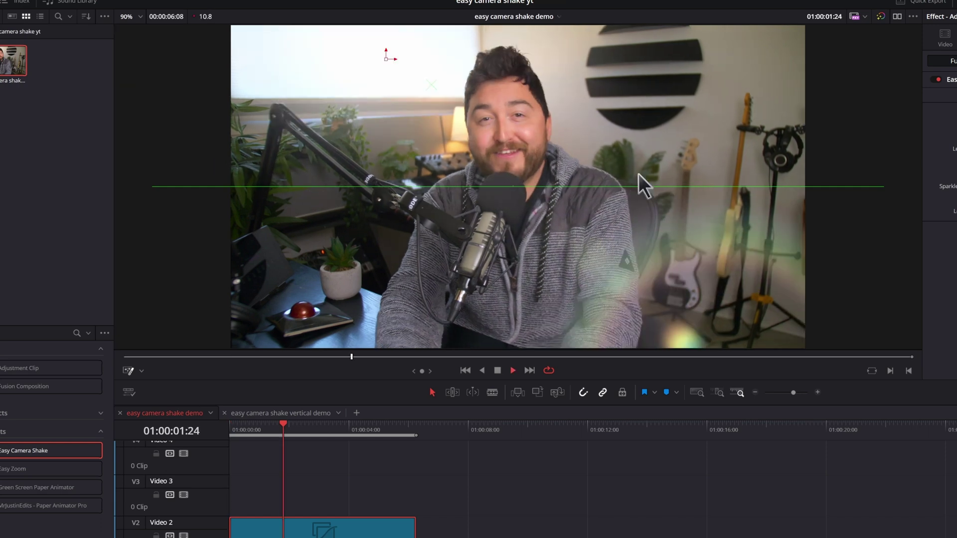
{"action": "key", "text": "space"}
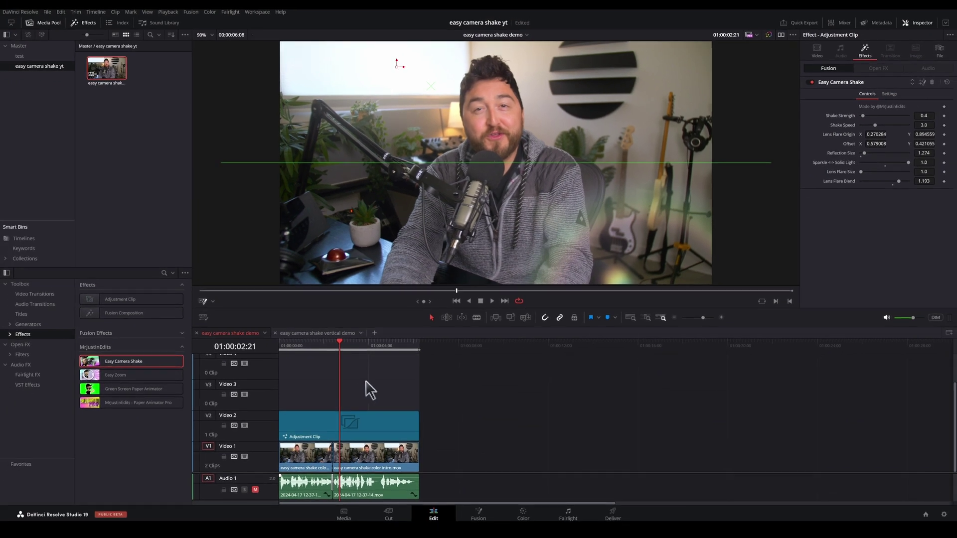
Select the adjustment clip and footage, and open Quick Export for the timeline with the H.264 Master preset
{"action": "left_click_drag", "start_coordinate": [393, 381], "coordinate": [298, 461]}
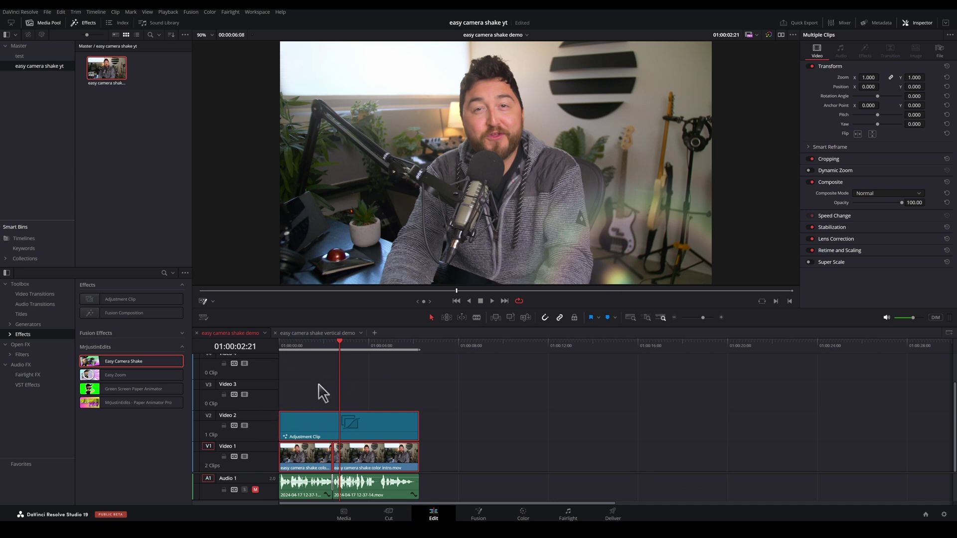
{"action": "left_click", "coordinate": [794, 22]}
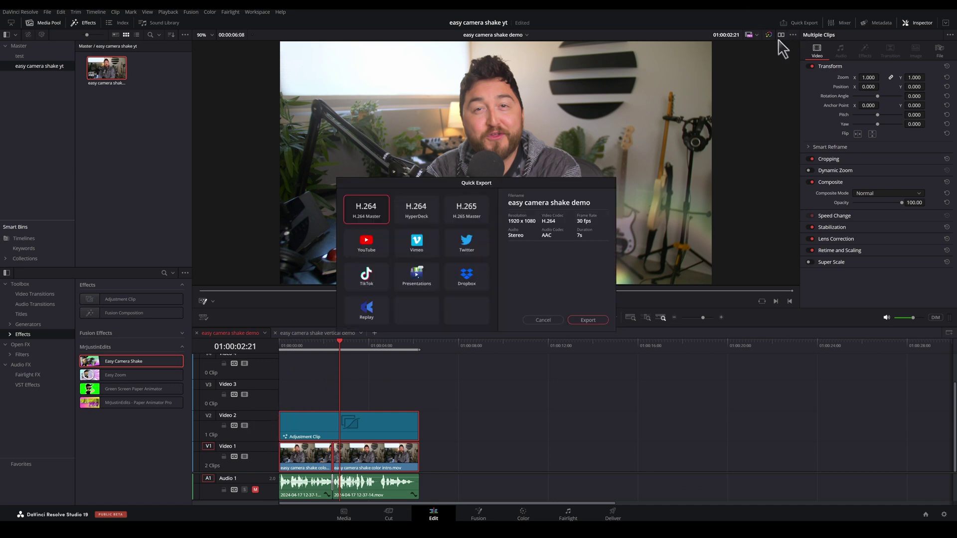
Load easy camera shake demo render1.mov from the media pool and place only its video on Video 3 above the adjustment clip
{"action": "left_click", "coordinate": [106, 63]}
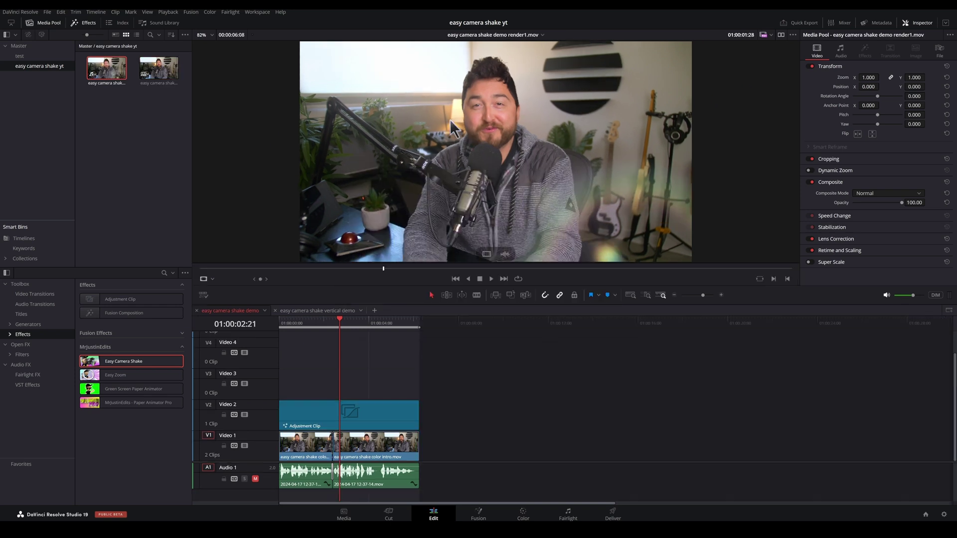
{"action": "mouse_move", "coordinate": [484, 256]}
{"action": "left_click_drag", "start_coordinate": [486, 254], "coordinate": [299, 388]}
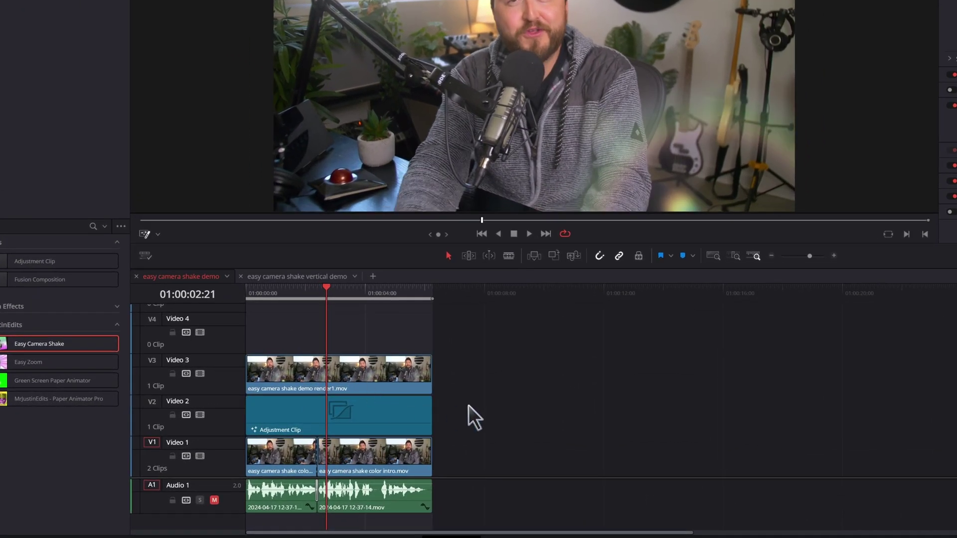
Disable the original footage on Video 1 and the adjustment clip on Video 2
{"action": "left_click_drag", "start_coordinate": [469, 411], "coordinate": [261, 457]}
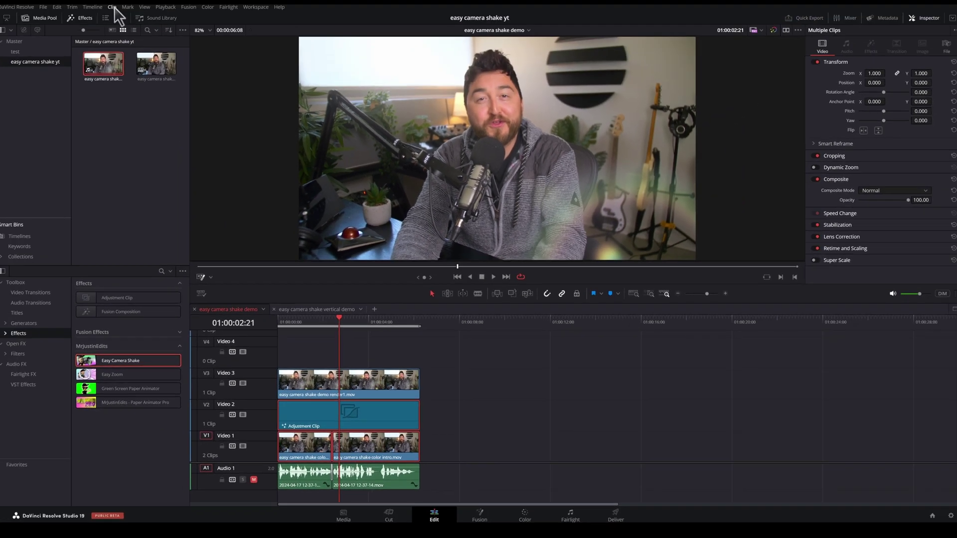
{"action": "left_click", "coordinate": [115, 11]}
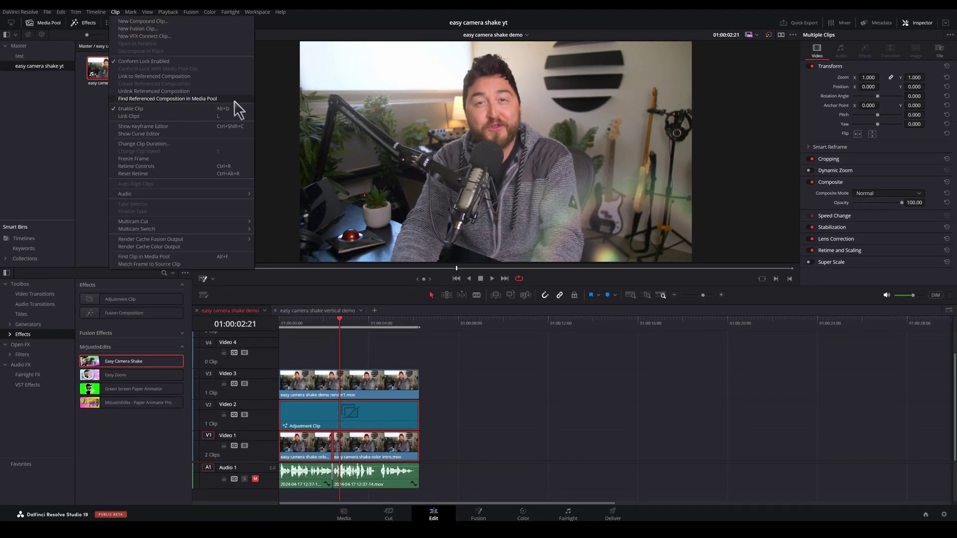
{"action": "left_click", "coordinate": [243, 109]}
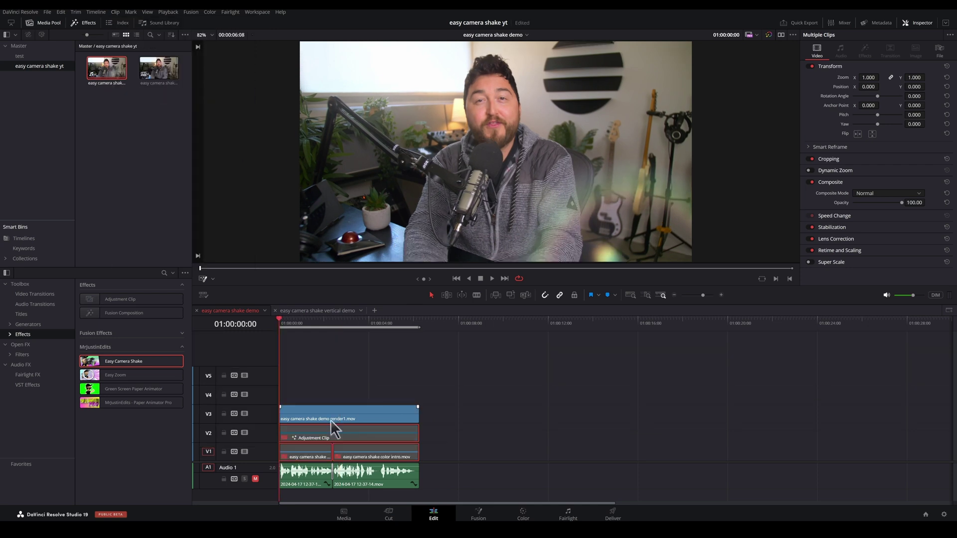
Add an adjustment clip about one second long at the start of Video 4 and apply Easy Zoom to it
{"action": "left_click_drag", "start_coordinate": [127, 299], "coordinate": [279, 410]}
{"action": "left_click_drag", "start_coordinate": [391, 396], "coordinate": [302, 394]}
{"action": "left_click_drag", "start_coordinate": [132, 376], "coordinate": [292, 395]}
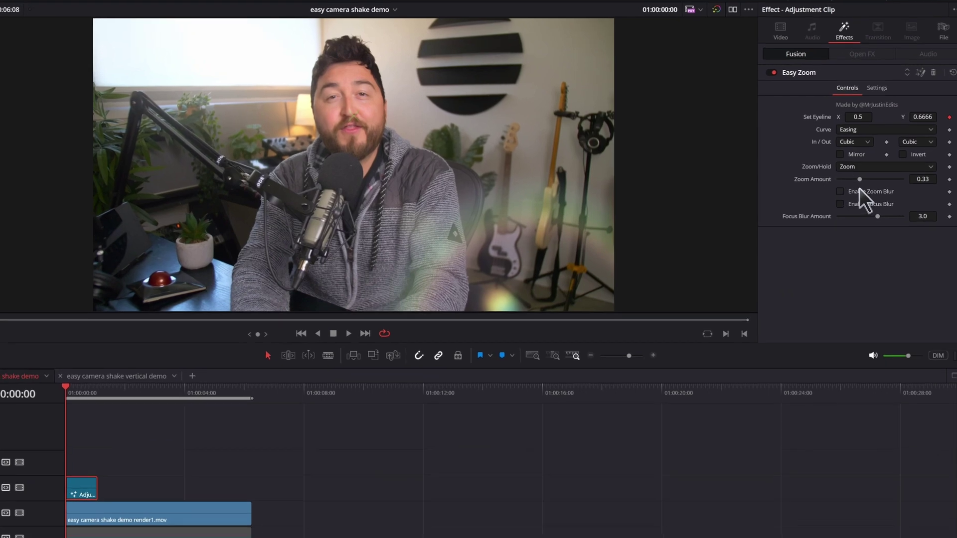
Enable Zoom Blur and Focus Blur for Easy Zoom and set the eyeline on the subject's eyes
{"action": "left_click", "coordinate": [862, 172]}
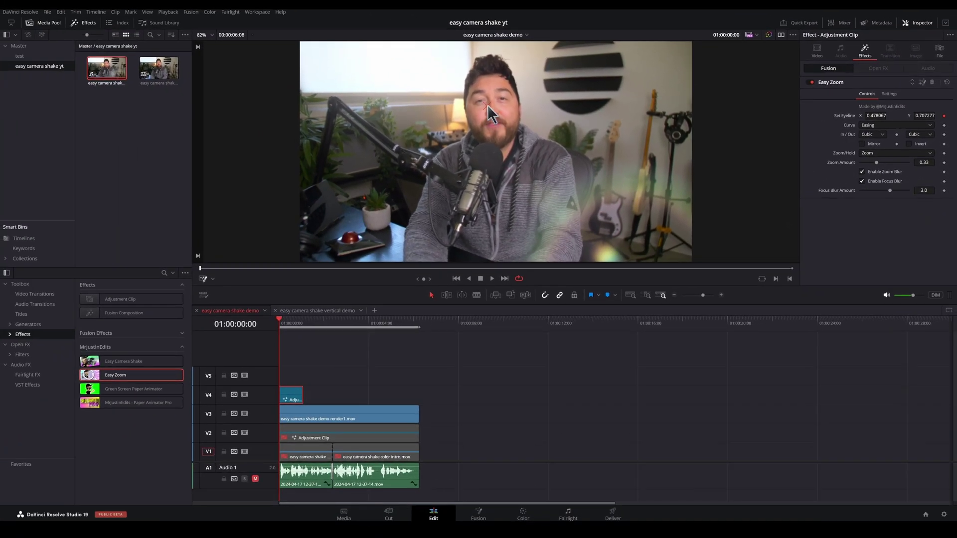
{"action": "left_click", "coordinate": [489, 101]}
Duplicate the Easy Zoom adjustment clip on Video 4 directly after the first one, starting at 01:00:01:03
{"action": "key", "text": "ctrl+equal"}
{"action": "key", "text": "ctrl+equal"}
{"action": "key", "text": "Down"}
{"action": "left_click_drag", "start_coordinate": [326, 397], "coordinate": [417, 397], "text": "alt"}
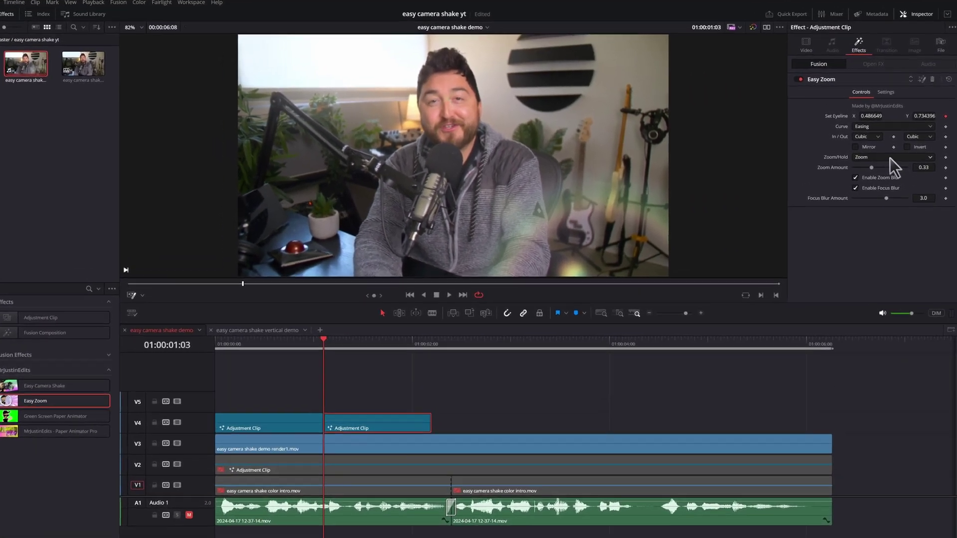
Set Easy Zoom on the second Video 4 adjustment clip to Hold, with Invert enabled and Zoom Blur and Focus Blur disabled
{"action": "left_click", "coordinate": [890, 158]}
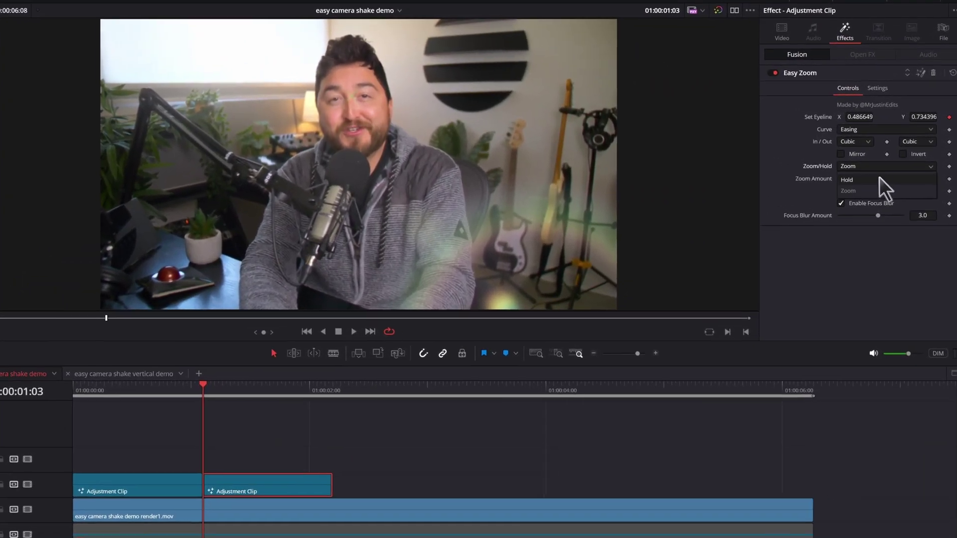
{"action": "left_click", "coordinate": [879, 179]}
{"action": "left_click", "coordinate": [871, 193]}
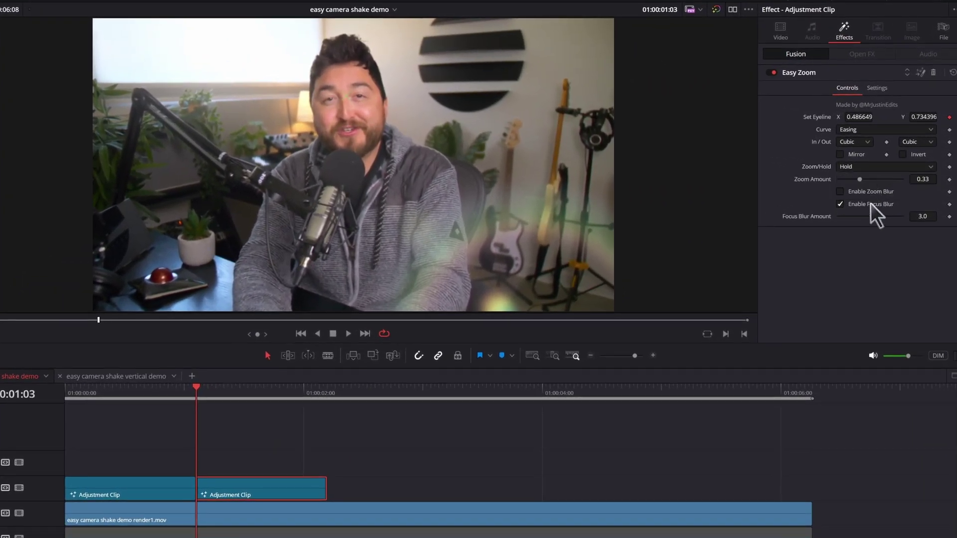
{"action": "left_click", "coordinate": [872, 203]}
{"action": "left_click", "coordinate": [910, 157]}
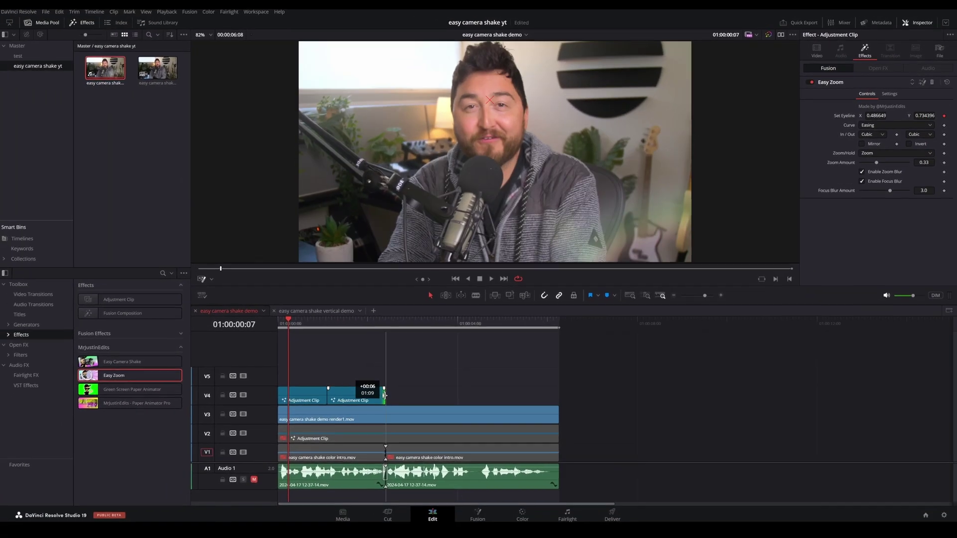
Extend the second Easy Zoom clip to the cut on Video 1 and play back the zoom
{"action": "left_click_drag", "start_coordinate": [384, 395], "coordinate": [384, 395]}
{"action": "key", "text": "space"}
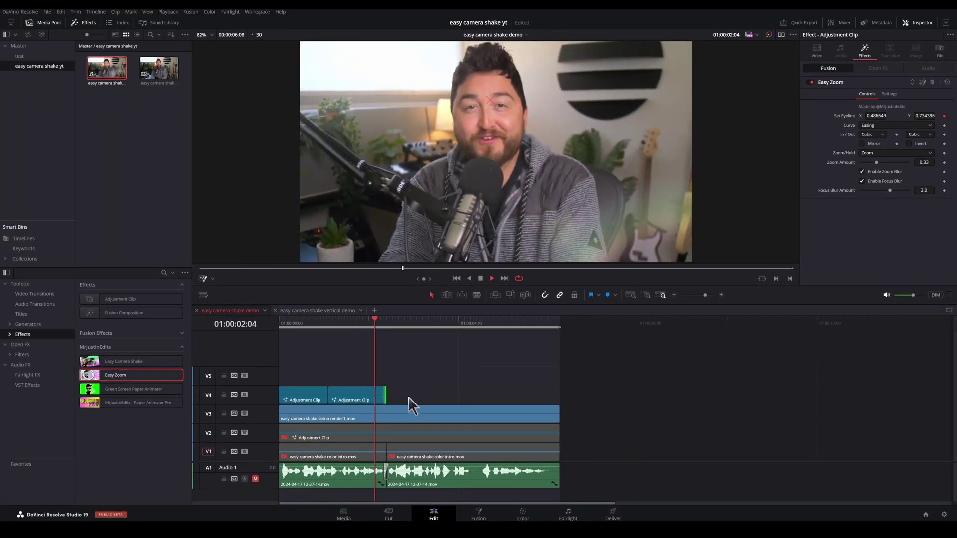
{"action": "key", "text": "space"}
Duplicate both Easy Zoom clips on Video 4 from 01:00:03:12, shortening the first copy to about 22 frames and closing the gap
{"action": "left_click_drag", "start_coordinate": [359, 374], "coordinate": [458, 395]}
{"action": "left_click", "coordinate": [500, 364]}
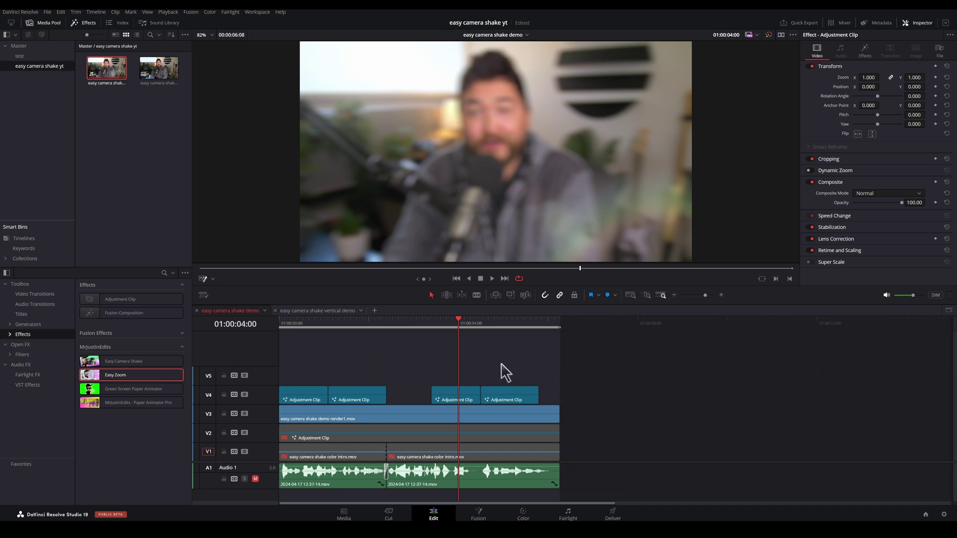
{"action": "left_click", "coordinate": [433, 325]}
{"action": "key", "text": "ctrl+equal"}
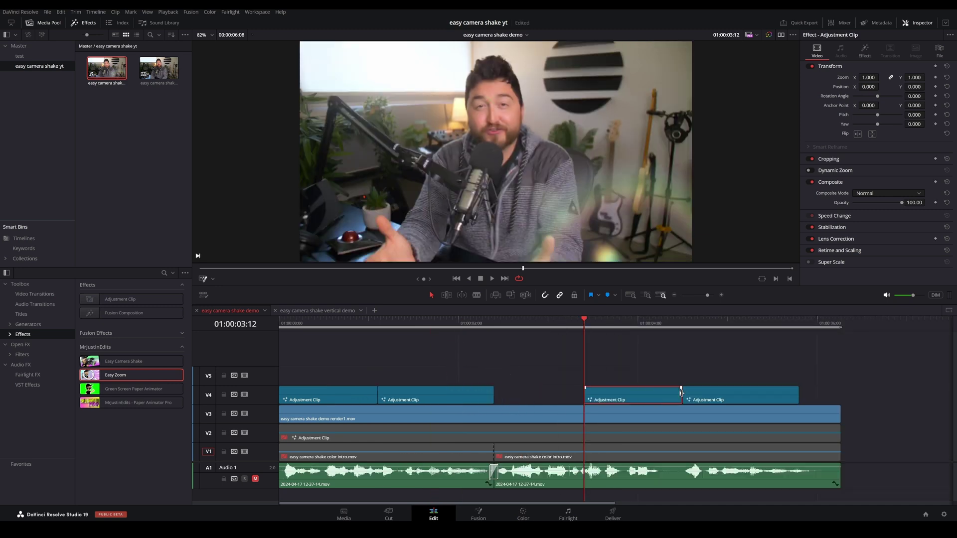
{"action": "left_click_drag", "start_coordinate": [678, 397], "coordinate": [651, 398]}
{"action": "left_click_drag", "start_coordinate": [717, 395], "coordinate": [687, 395]}
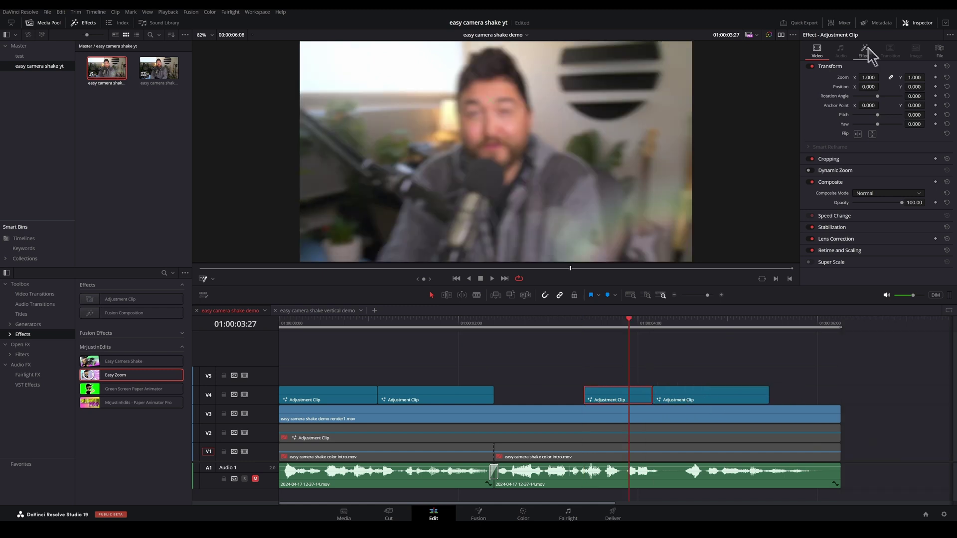
Lower the first copy's Focus Blur Amount to about 1.29, extend the second copy to the end of the footage, and play it back
{"action": "left_click", "coordinate": [866, 51]}
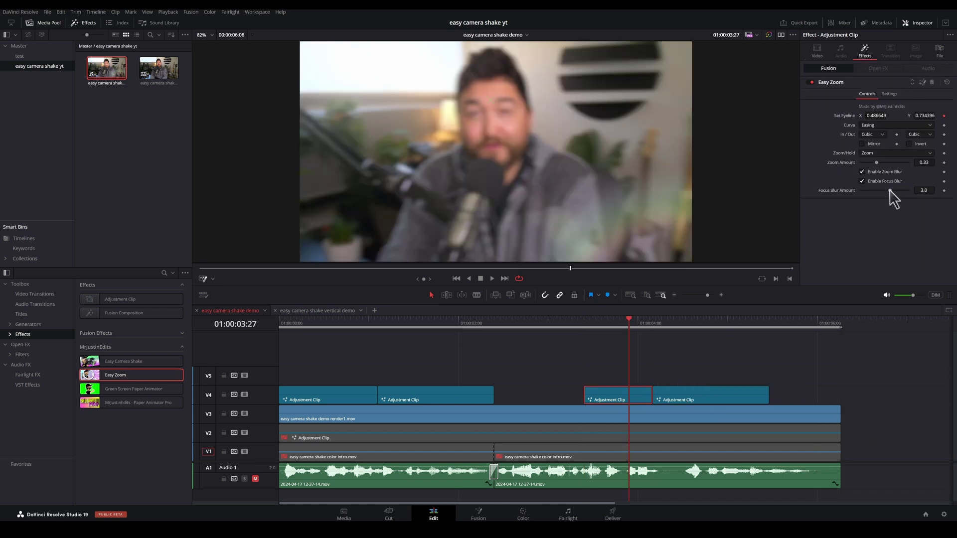
{"action": "left_click_drag", "start_coordinate": [889, 191], "coordinate": [881, 190]}
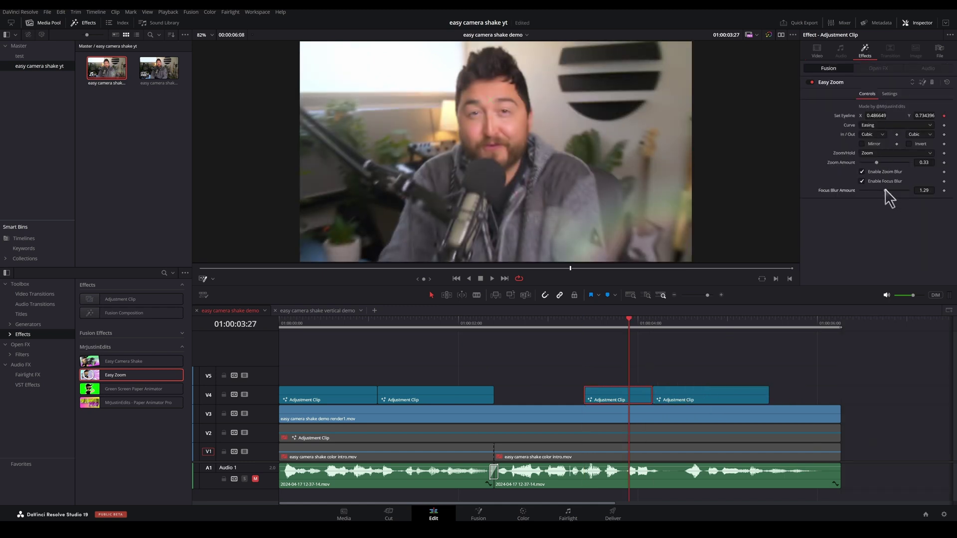
{"action": "left_click_drag", "start_coordinate": [769, 395], "coordinate": [841, 394]}
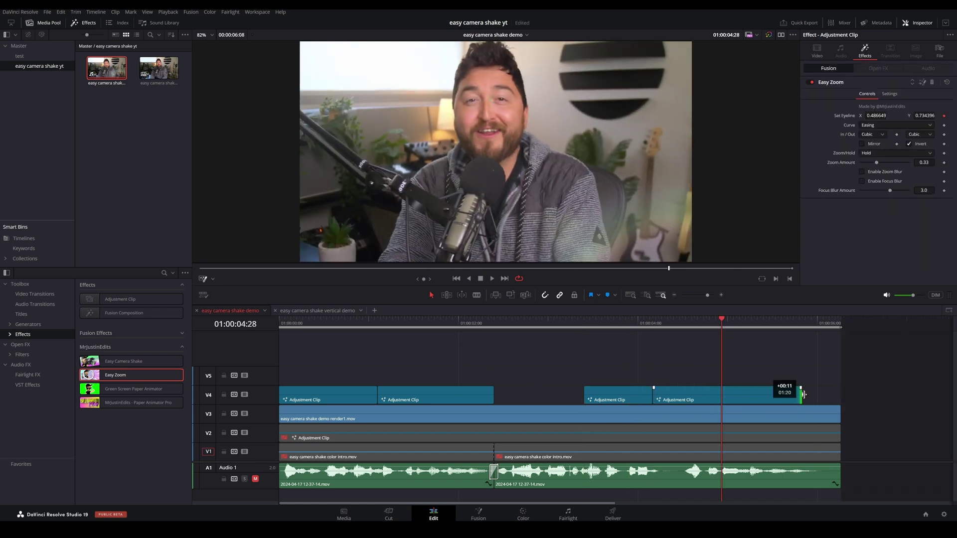
{"action": "key", "text": "ctrl+minus"}
{"action": "key", "text": "ctrl+minus"}
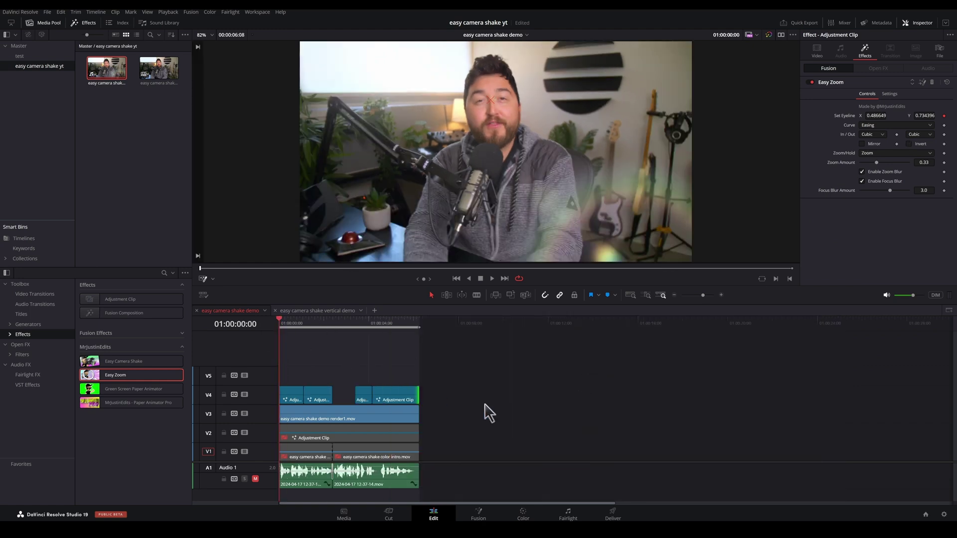
{"action": "key", "text": "space"}
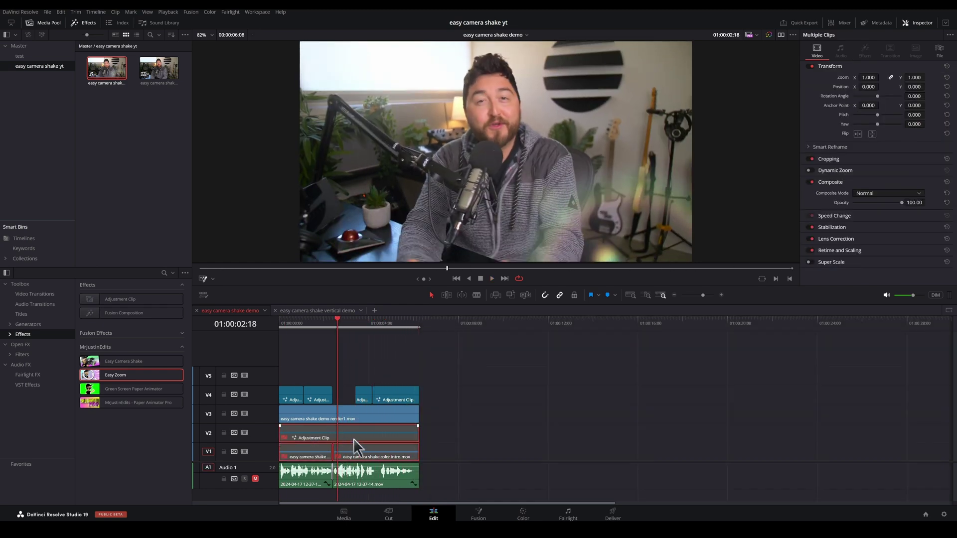
Disable the clips on Video 3 and Video 4 and re-enable those on Video 1 and Video 2
{"action": "left_click_drag", "start_coordinate": [446, 367], "coordinate": [279, 424]}
{"action": "left_click_drag", "start_coordinate": [428, 432], "coordinate": [299, 459]}
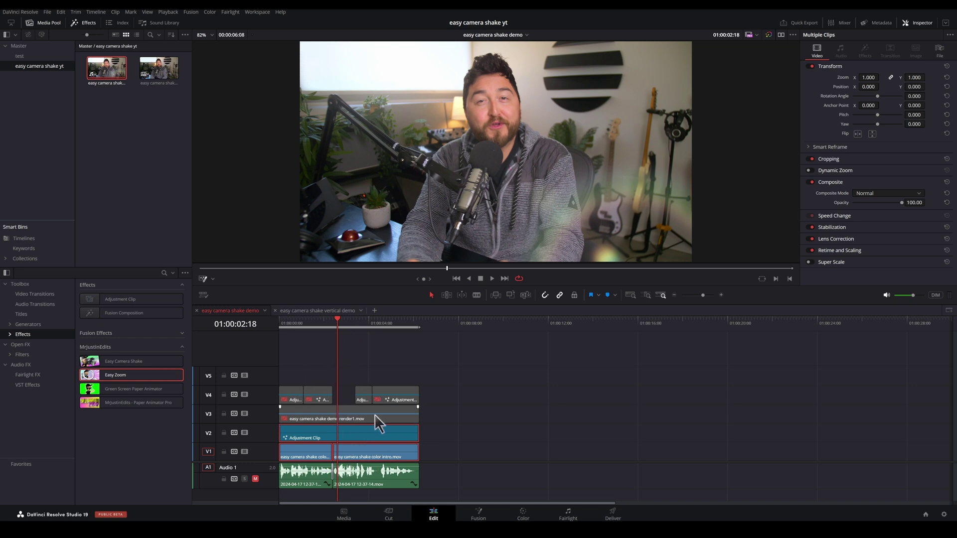
Select the render on Video 3 and show the available actions for easy camera shake demo render1.mov in the media pool
{"action": "left_click", "coordinate": [337, 415]}
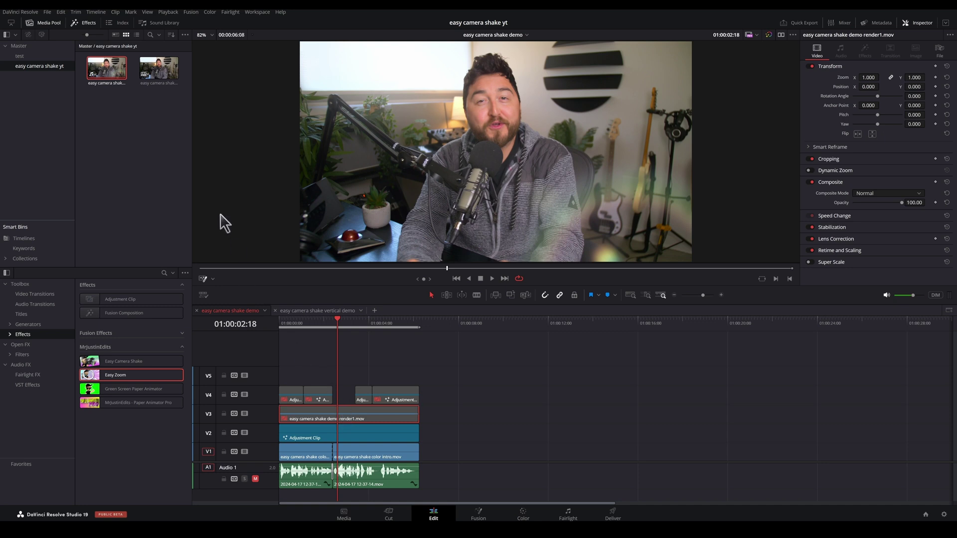
{"action": "right_click", "coordinate": [112, 70]}
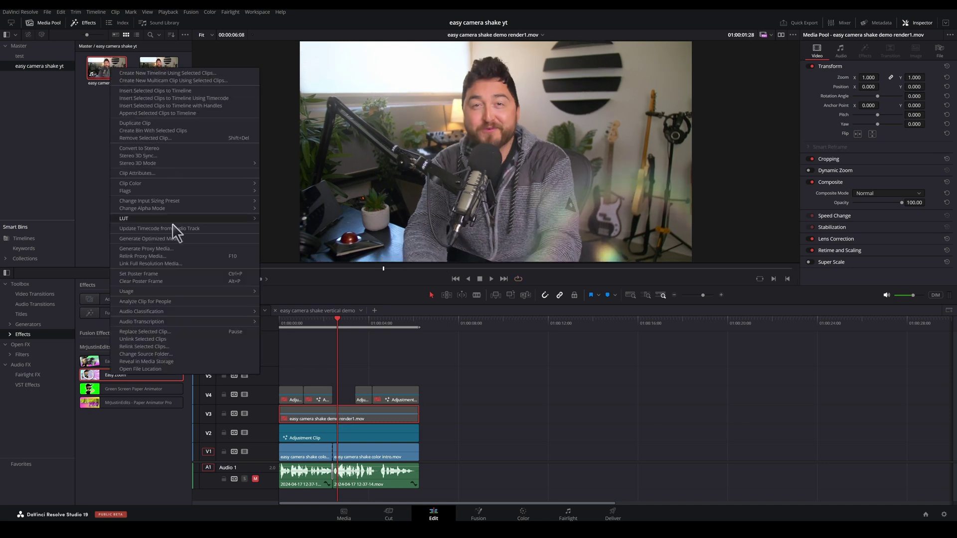